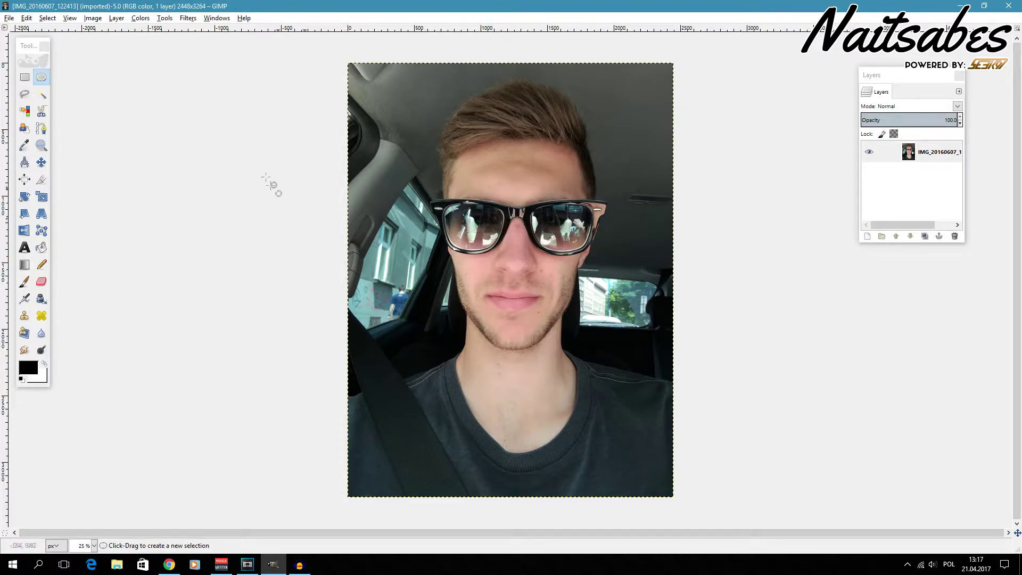
- With the Scissors Select tool, trace the shoulder from the photo's left edge up to the base of the neck
left_click(41, 112)
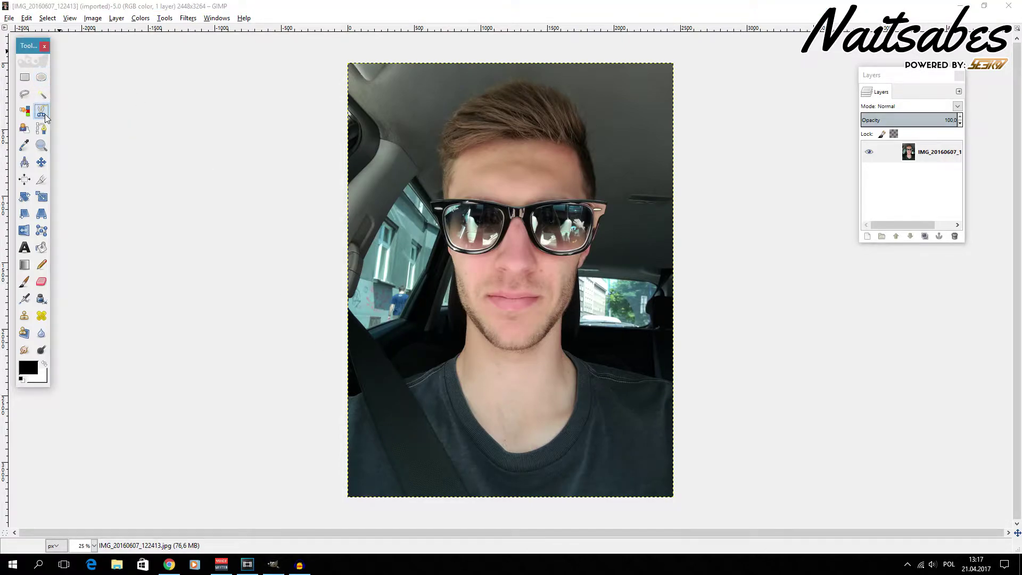
left_click(347, 395)
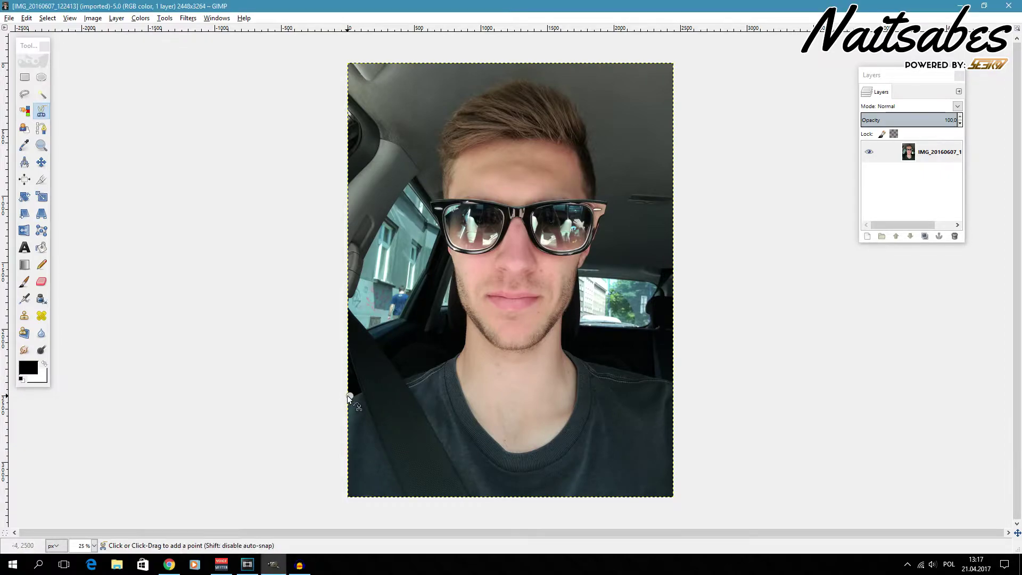
left_click(381, 384)
left_click(400, 379)
left_click(407, 377)
left_click(430, 369)
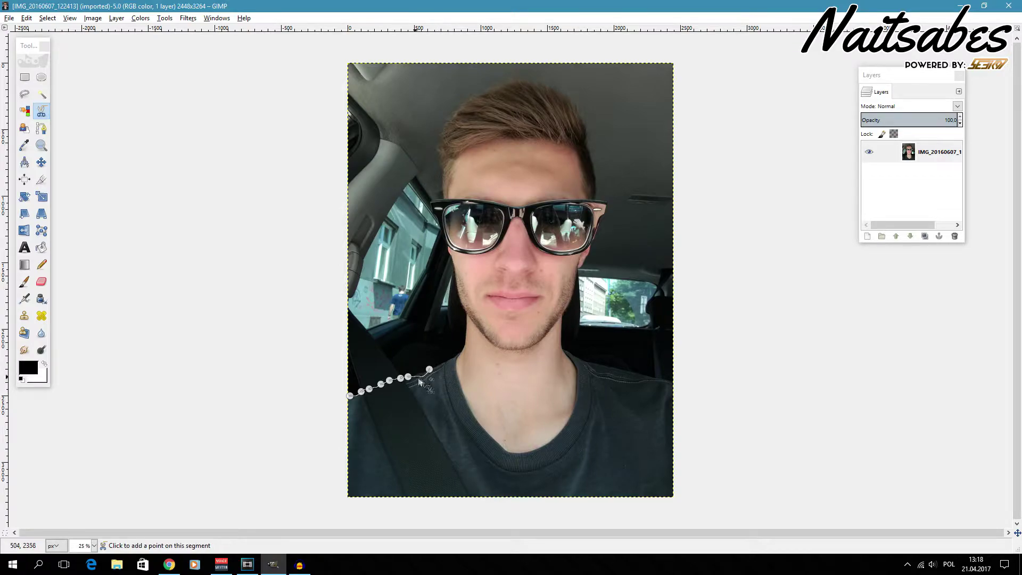
left_click(444, 361)
left_click(461, 351)
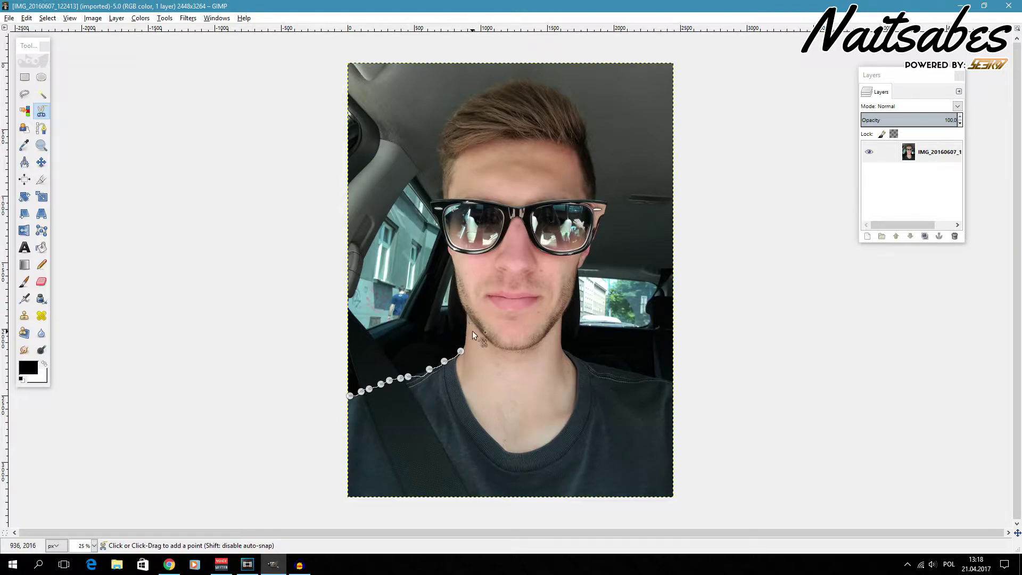
- Continue the scissors outline up the left side of the jaw and cheek, around the outer tip of the sunglasses
left_click(465, 309)
left_click(455, 278)
left_click(449, 252)
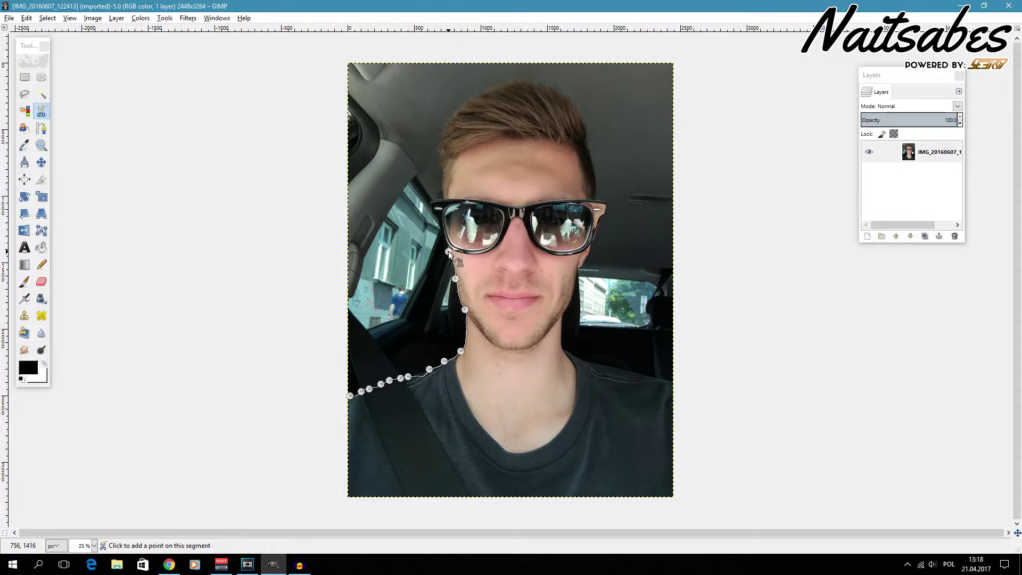
left_click(444, 236)
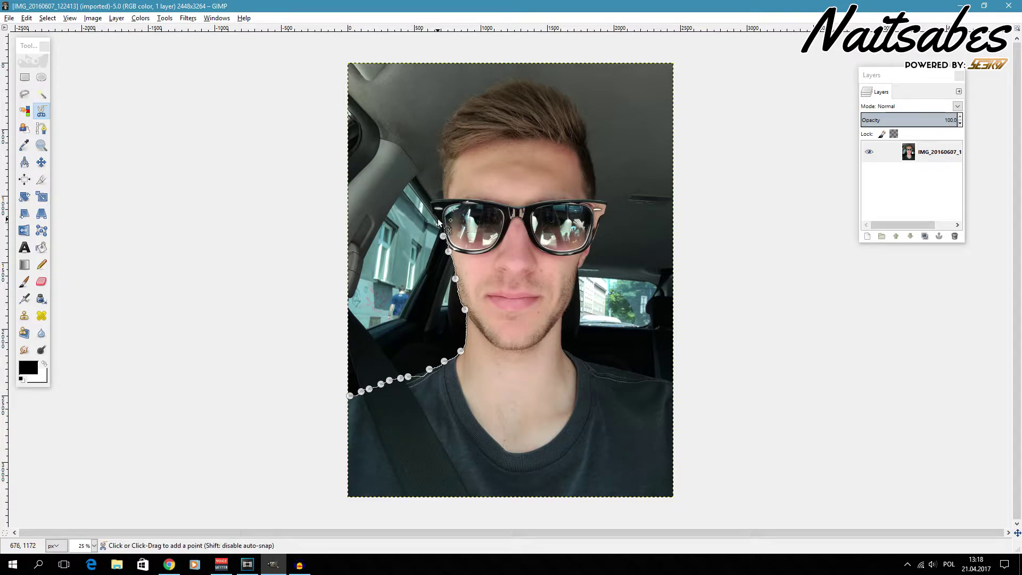
left_click(433, 215)
left_click(429, 200)
- Extend the scissors outline from the sunglasses up the left side of the head and along the hair
left_click(441, 175)
left_click(439, 142)
left_click(442, 132)
left_click(445, 124)
left_click(459, 109)
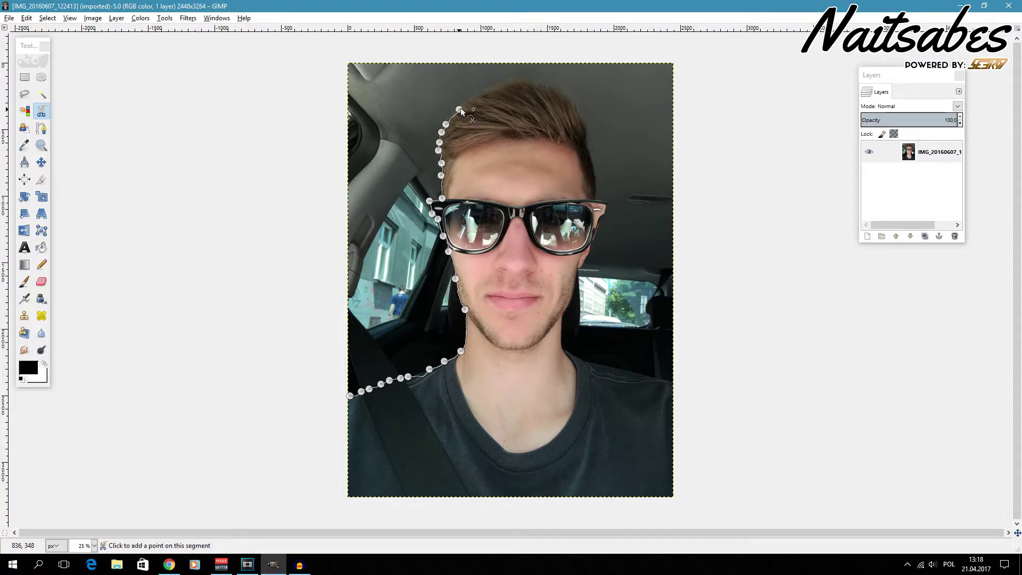
left_click(489, 92)
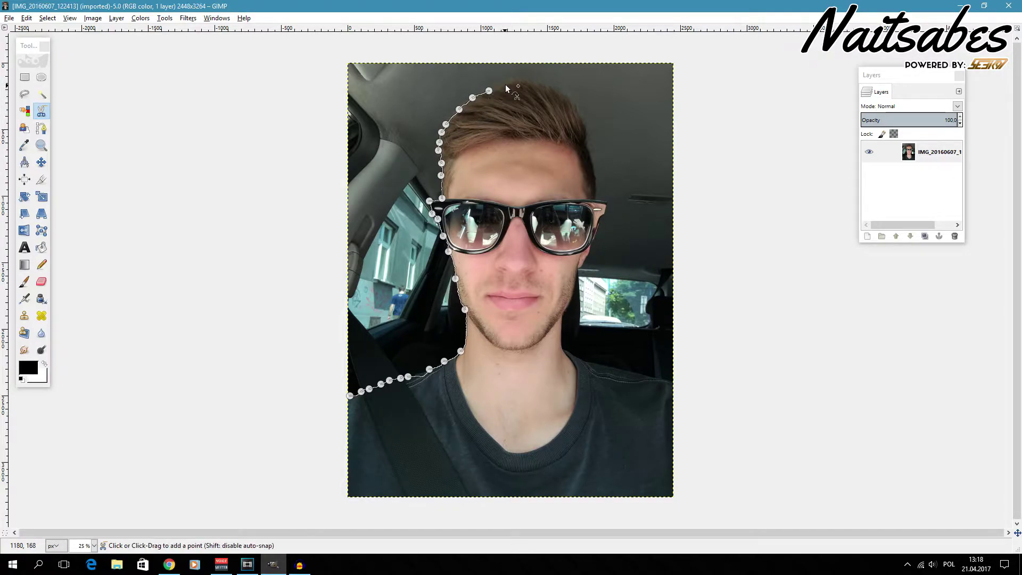
- Trace the scissors outline over the top of the hair and down the right side of the head
left_click(507, 83)
left_click(533, 84)
left_click(555, 90)
left_click(567, 99)
left_click(579, 115)
left_click(586, 136)
left_click(586, 143)
left_click(592, 162)
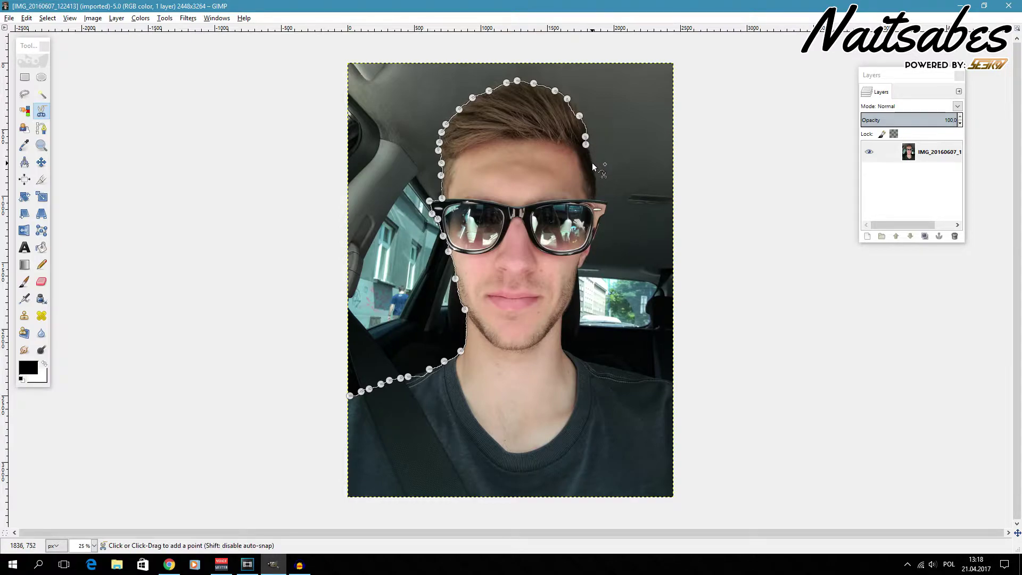
- Outline the right temple and the outer corner of the sunglasses with scissors points
left_click(595, 193)
left_click(595, 201)
left_click(607, 203)
left_click(602, 214)
left_click(598, 220)
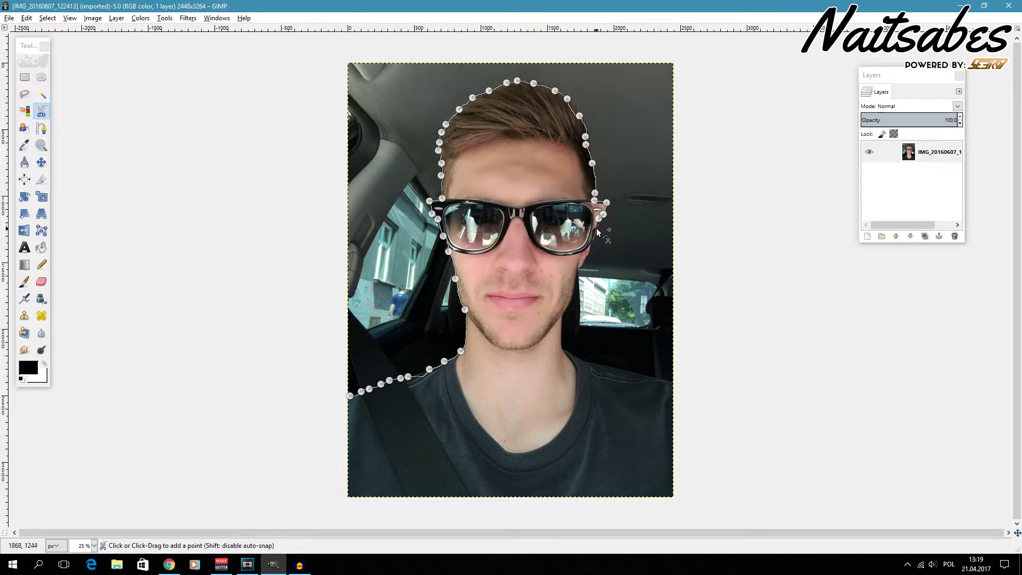
- Carry the scissors outline from the sunglasses down the right ear and cheek to the jaw
left_click(597, 229)
left_click(590, 246)
left_click(583, 263)
left_click(578, 269)
left_click(562, 311)
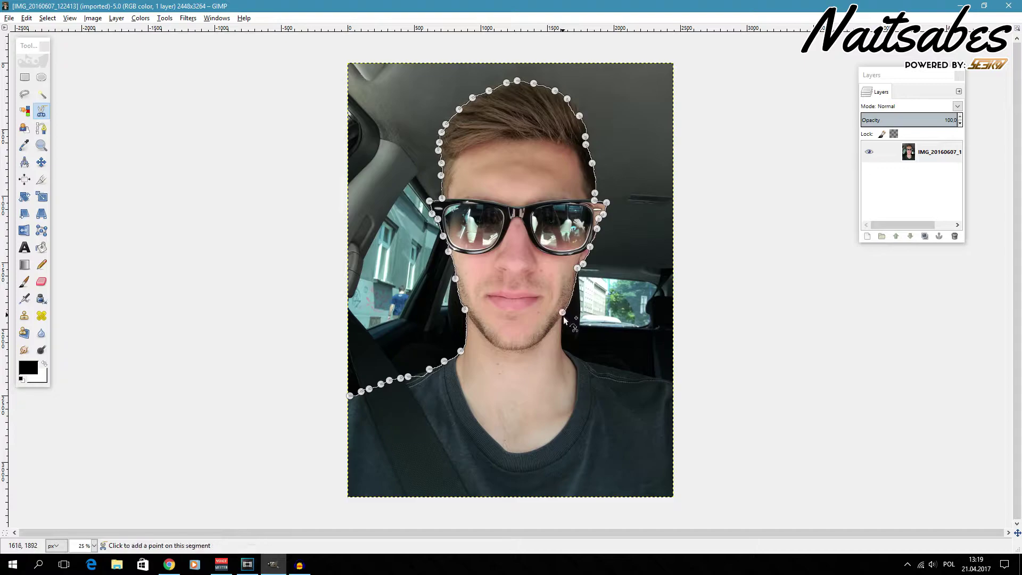
- Trace the right side of the neck and the shoulder out to the photo's right edge
left_click(573, 354)
left_click(600, 363)
left_click(637, 373)
left_click(673, 381)
- Close the outline through the photo's two bottom corners, adjust the left shoulder, and convert the outline into a selection
left_click(674, 497)
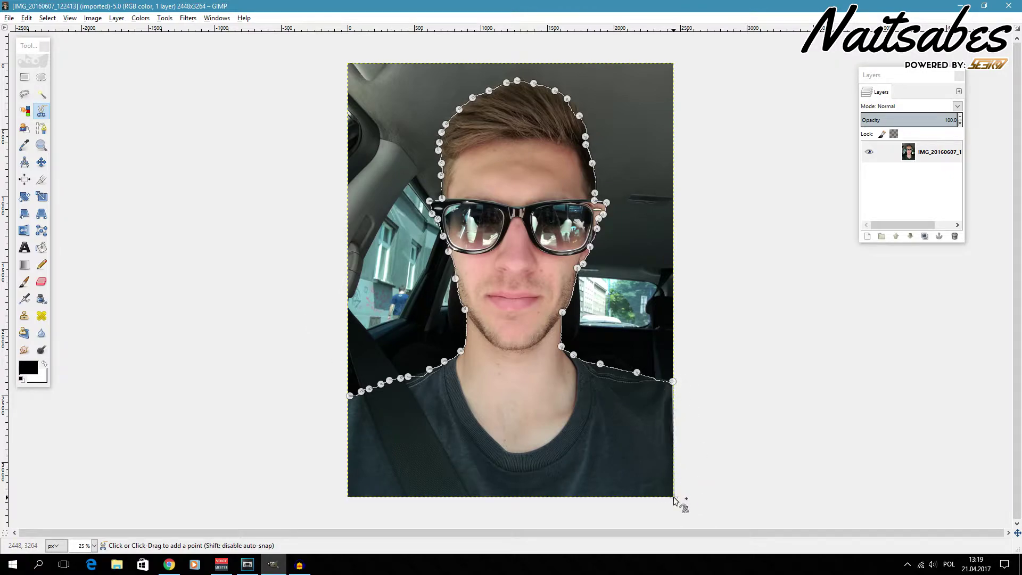
left_click(348, 497)
left_click(350, 398)
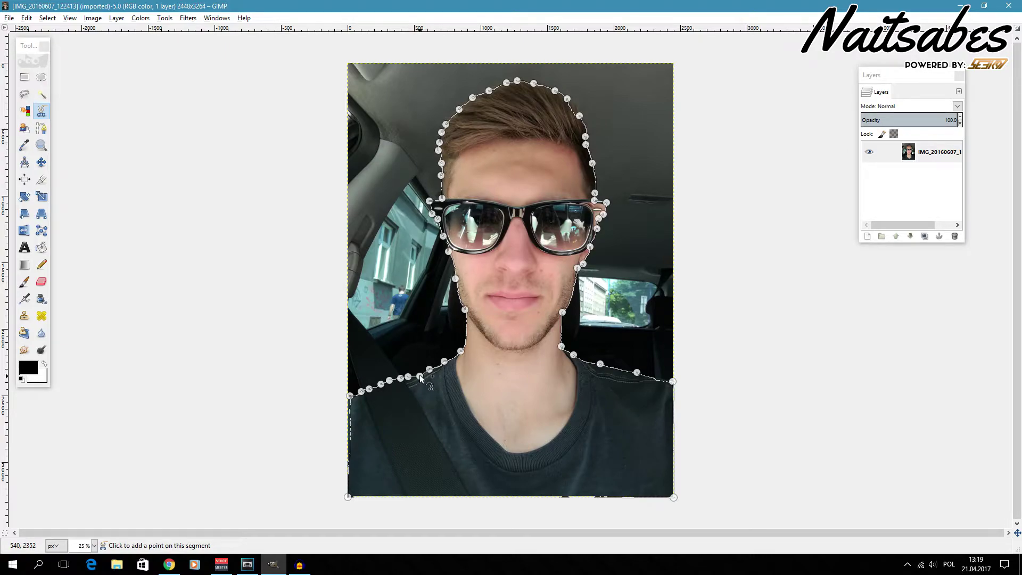
left_click_drag(417, 374, 416, 369)
left_click(471, 395)
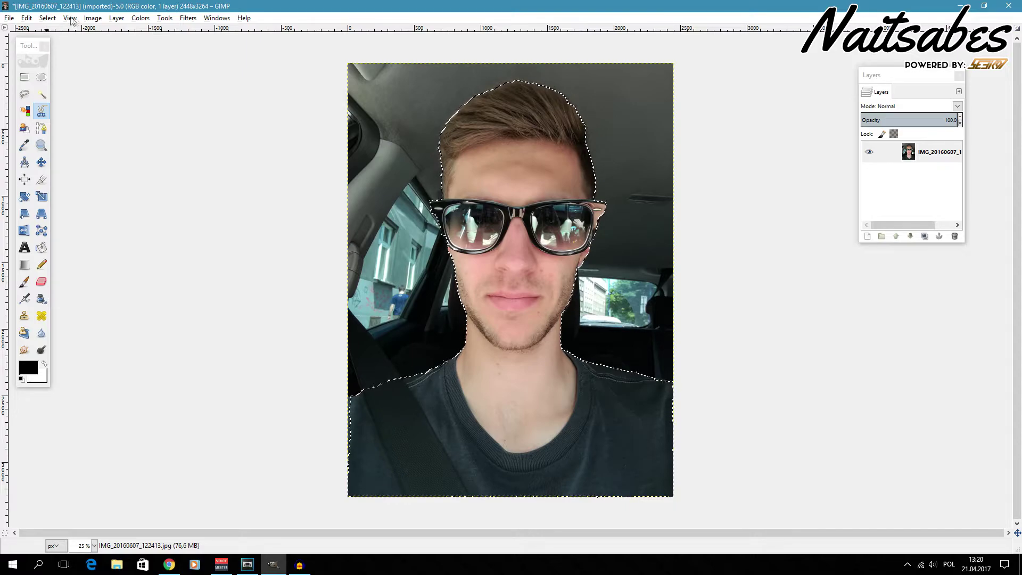
- Add an alpha channel to the photo layer
left_click(51, 20)
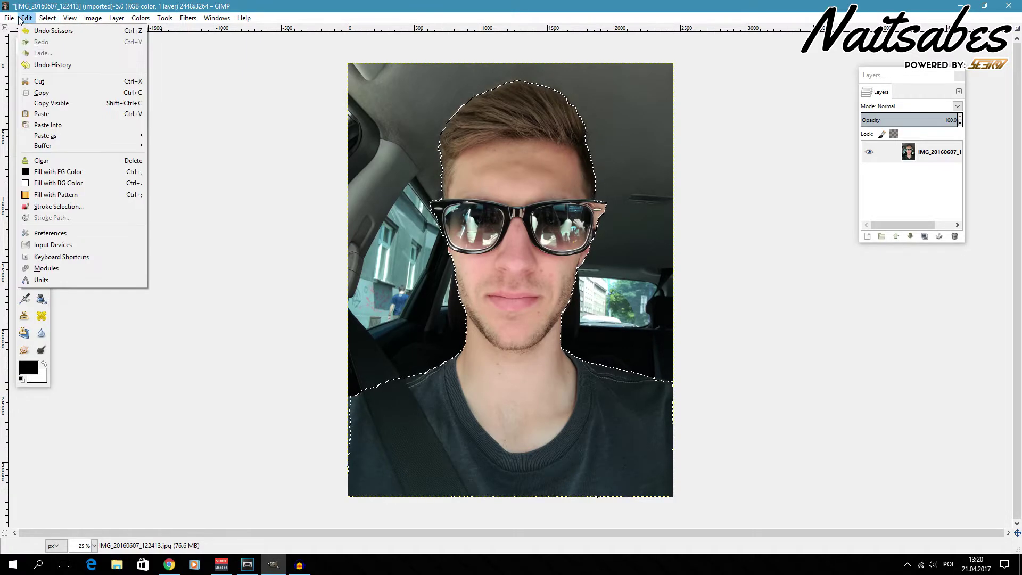
mouse_move(116, 18)
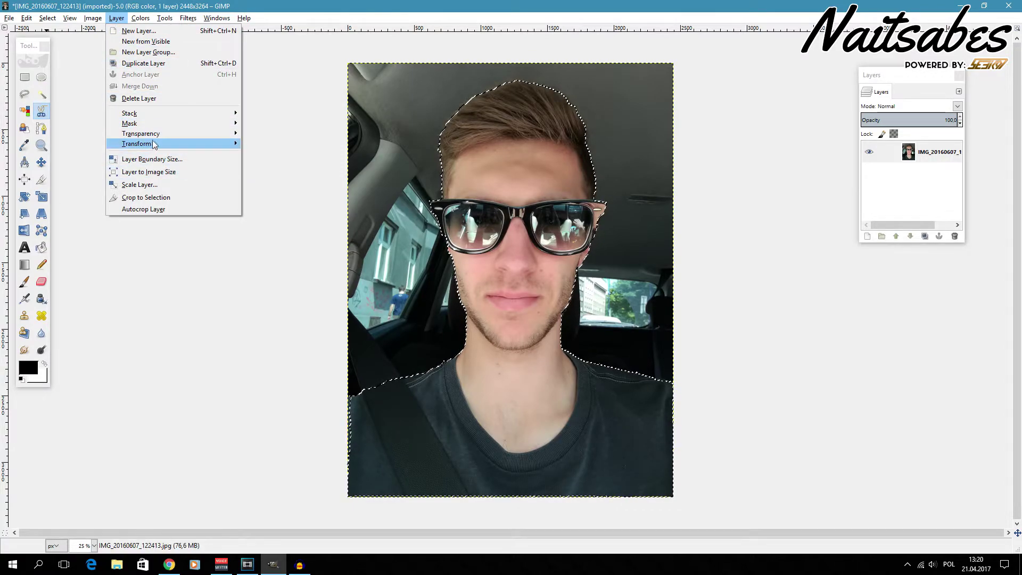
mouse_move(153, 136)
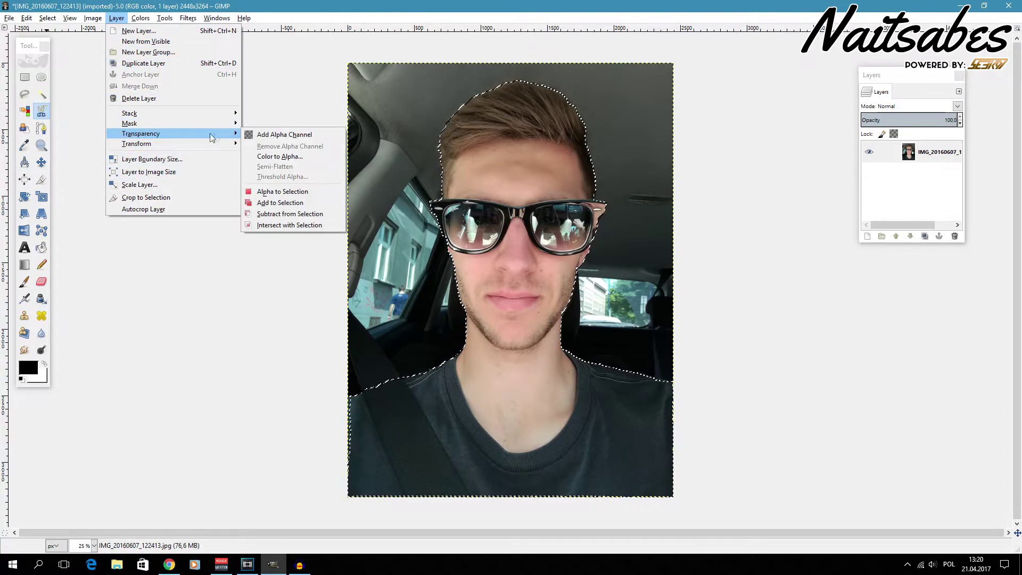
left_click(263, 135)
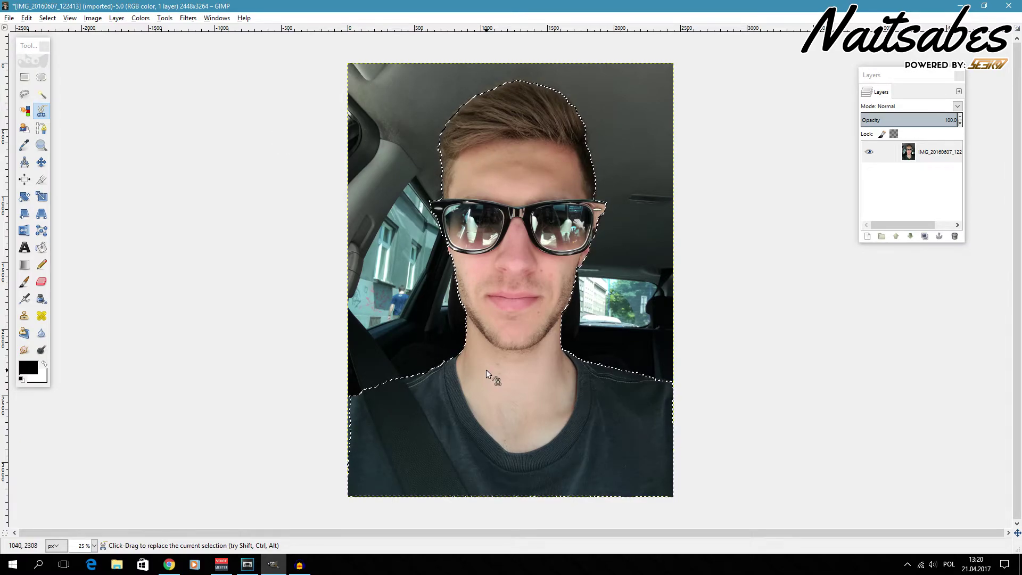
left_click(923, 155)
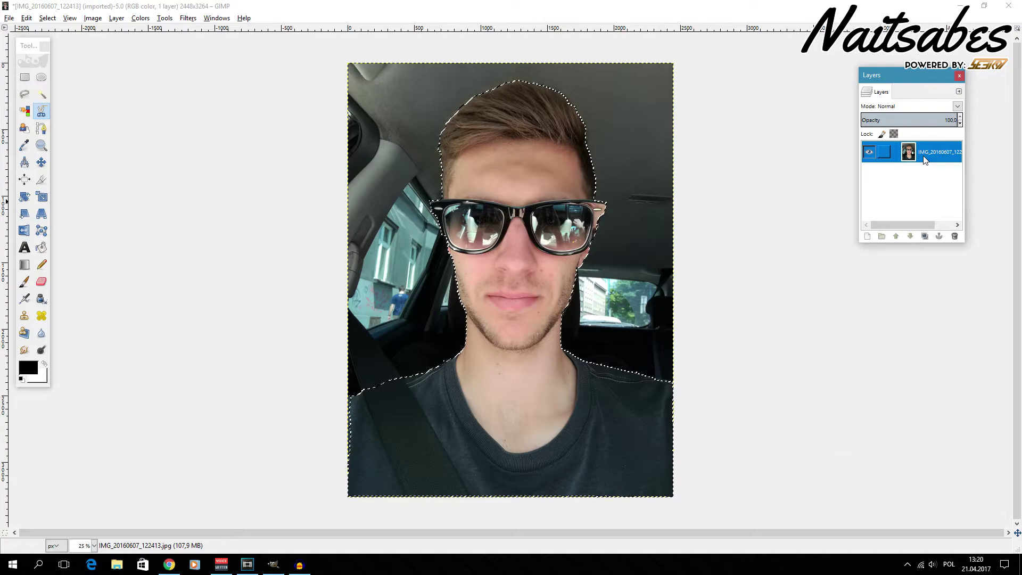
right_click(924, 155)
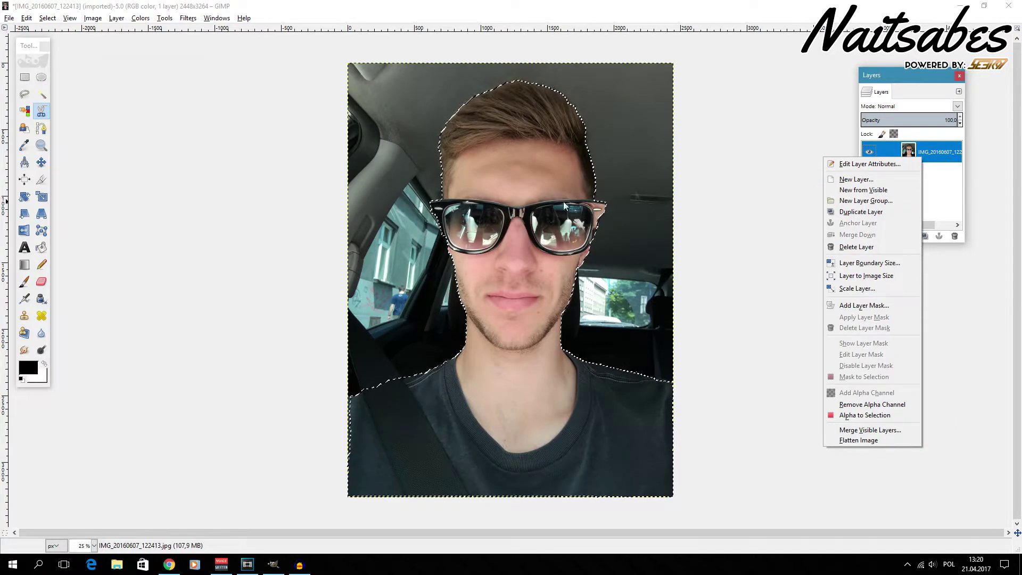
left_click(847, 139)
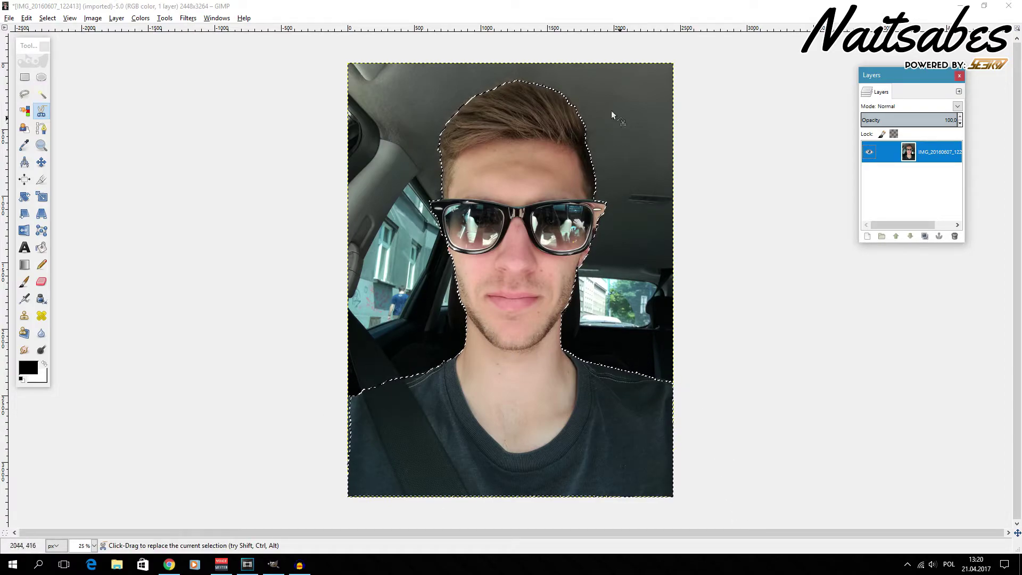
- Invert the selection and clear the car background around the man to transparency
right_click(497, 331)
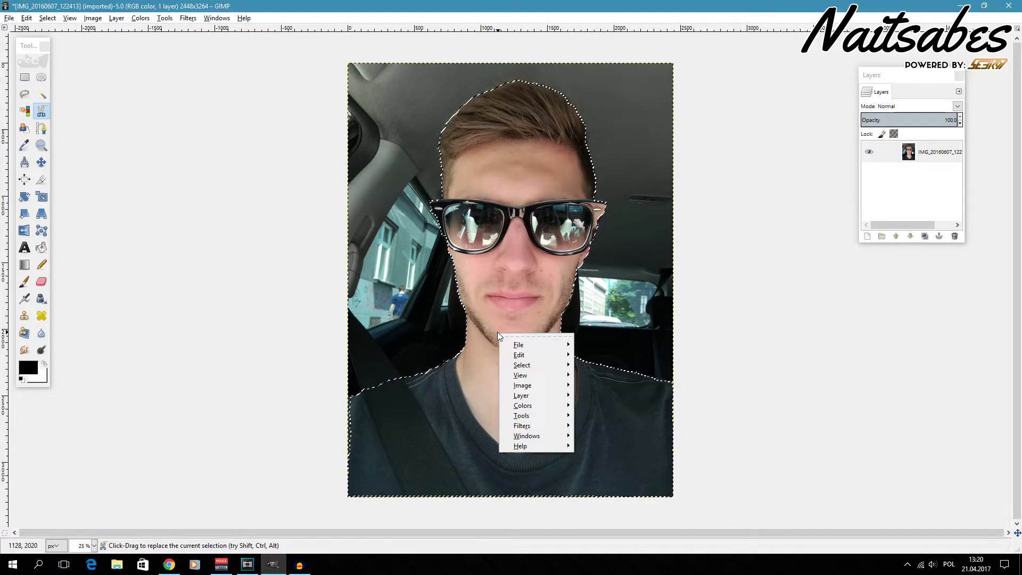
mouse_move(510, 360)
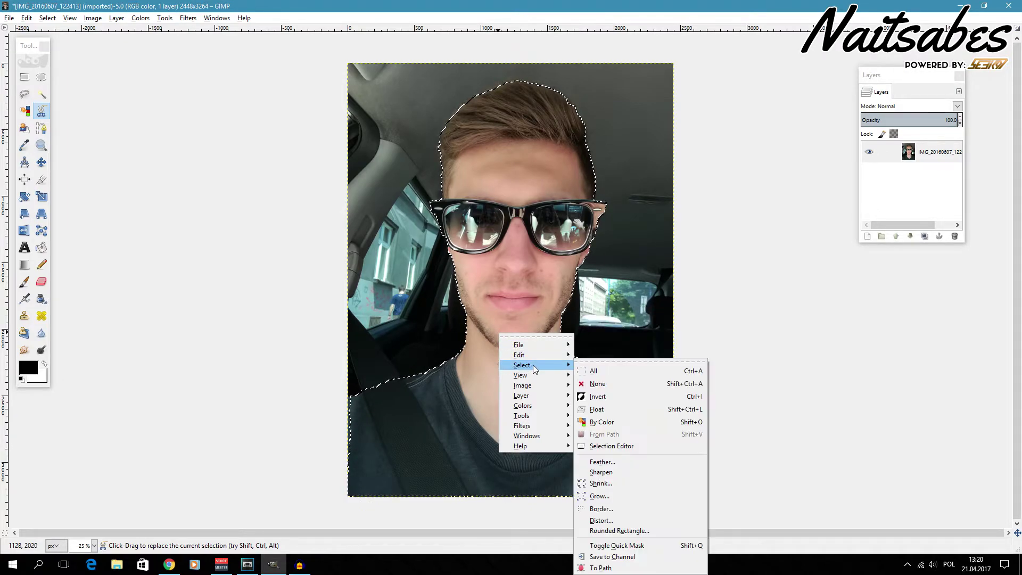
left_click(614, 396)
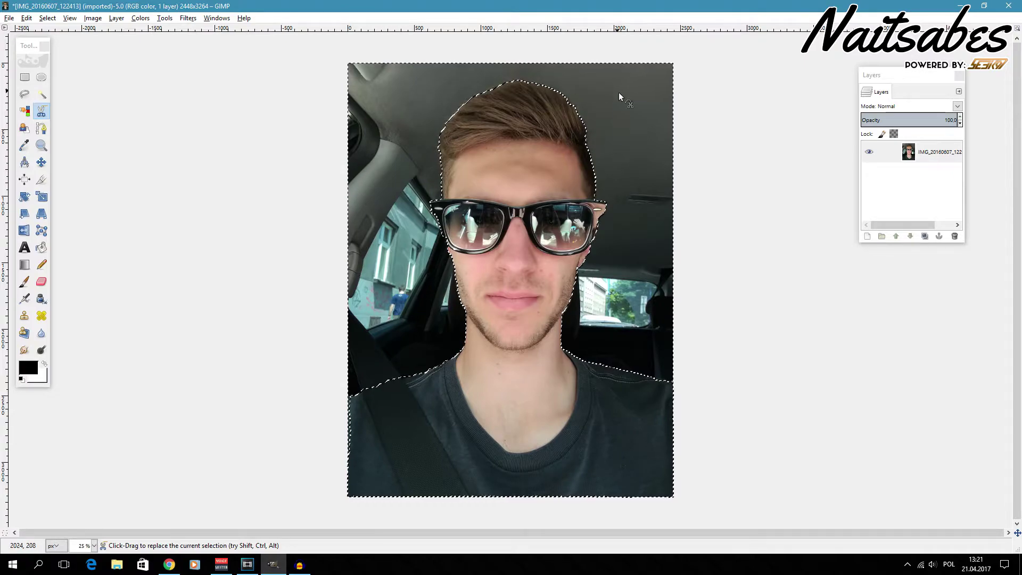
right_click(414, 297)
mouse_move(458, 321)
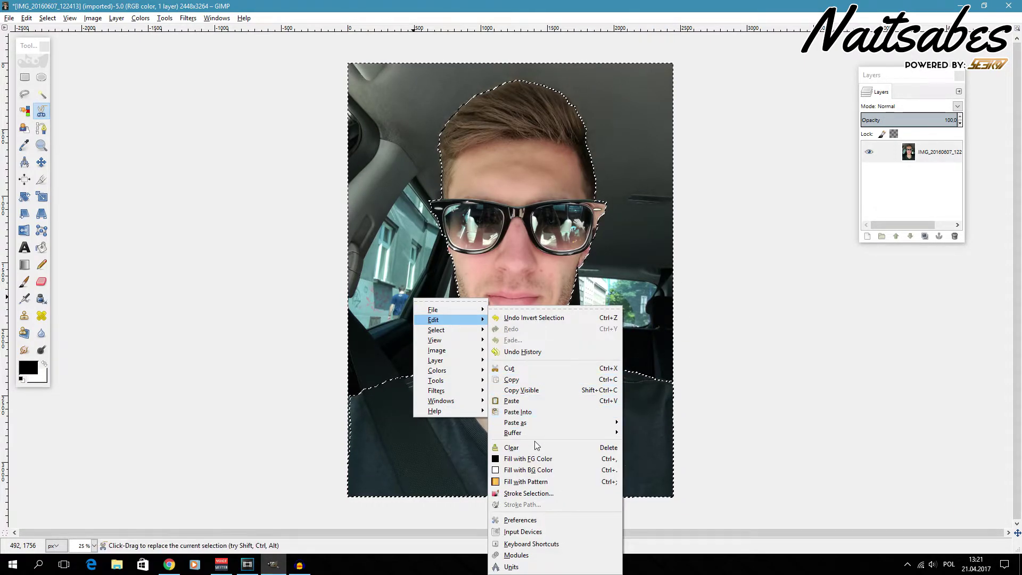
left_click(586, 447)
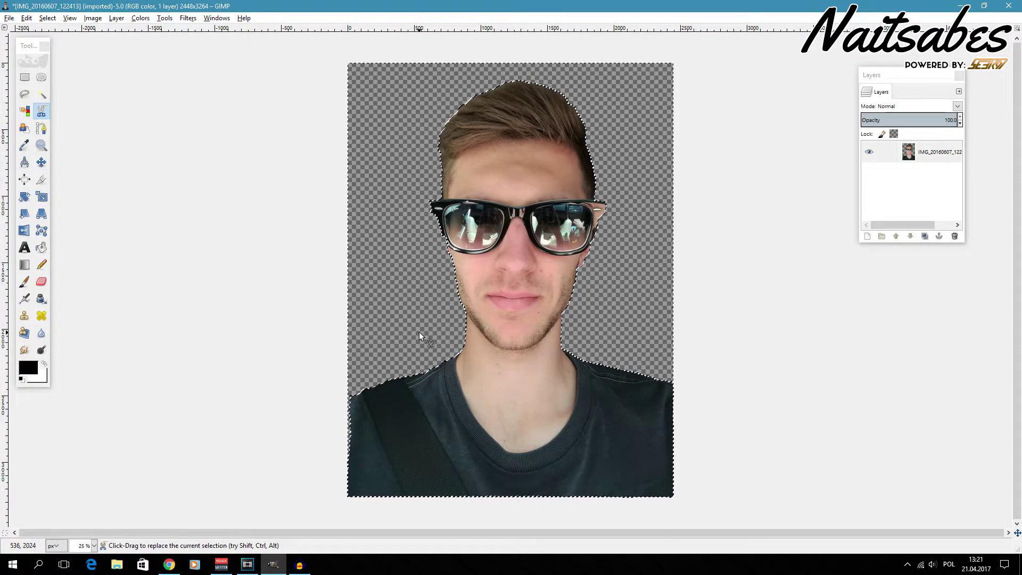
- Invert the selection back to the man and grow it by 15 px
right_click(488, 366)
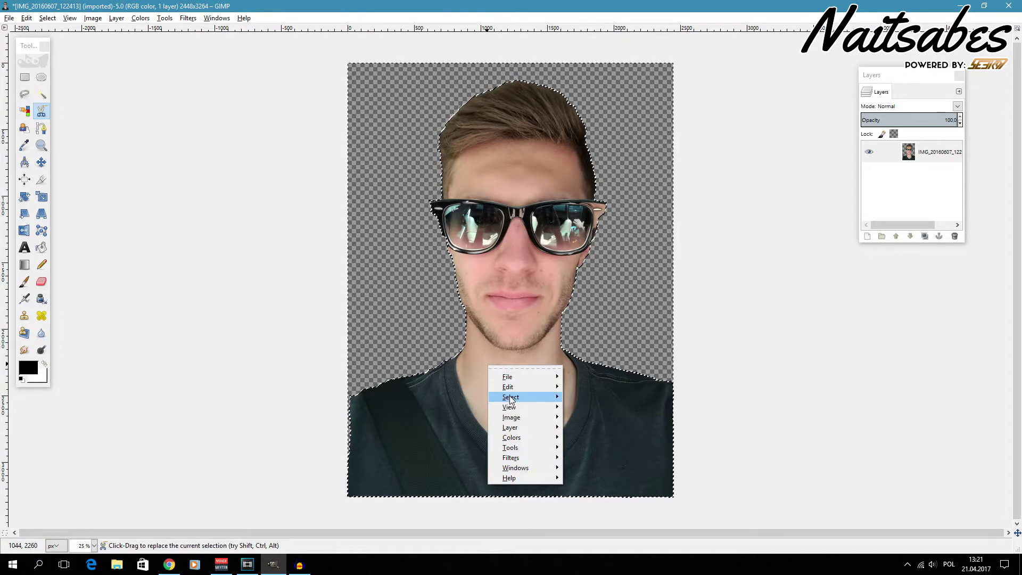
mouse_move(527, 397)
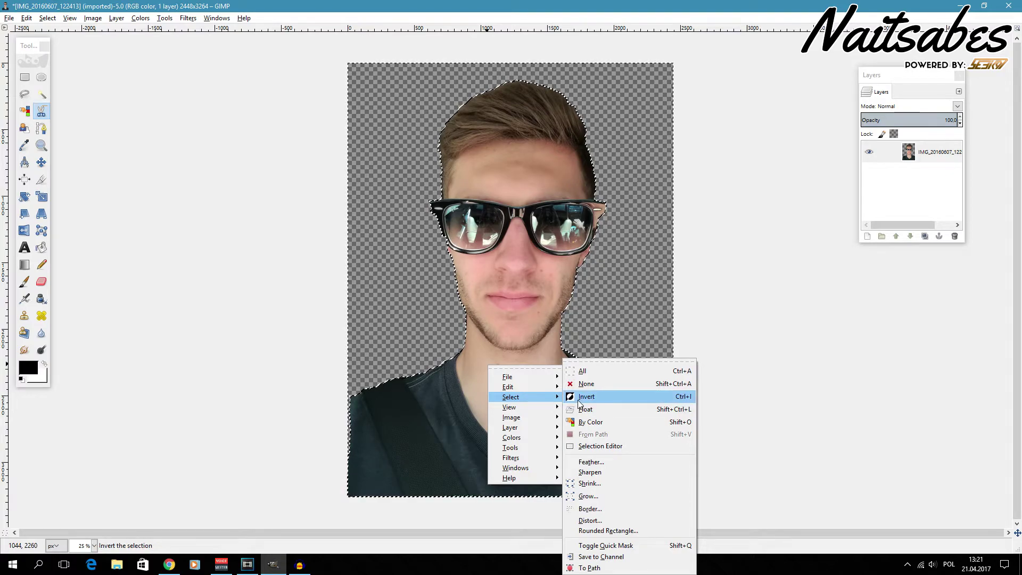
left_click(557, 515)
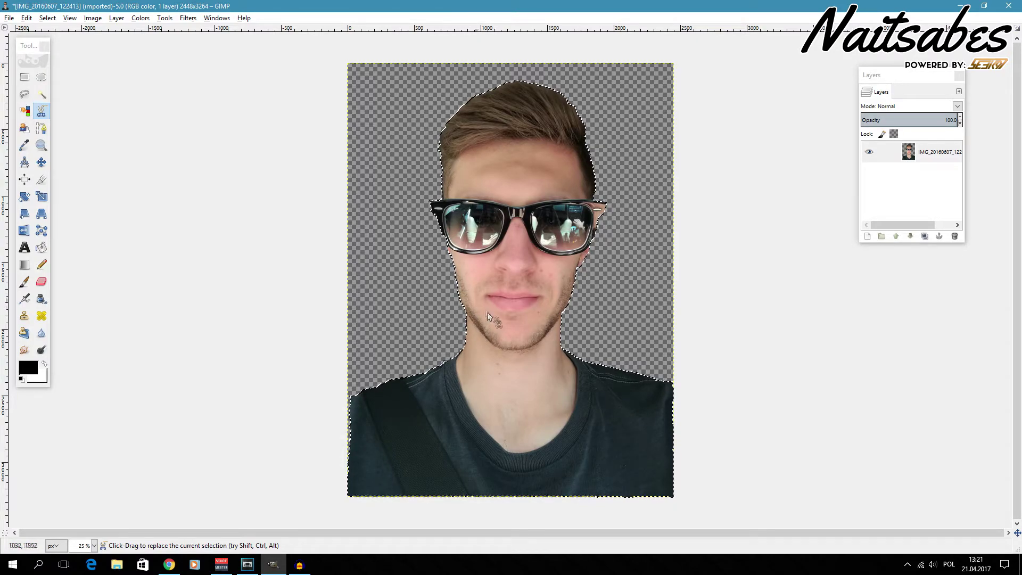
right_click(462, 357)
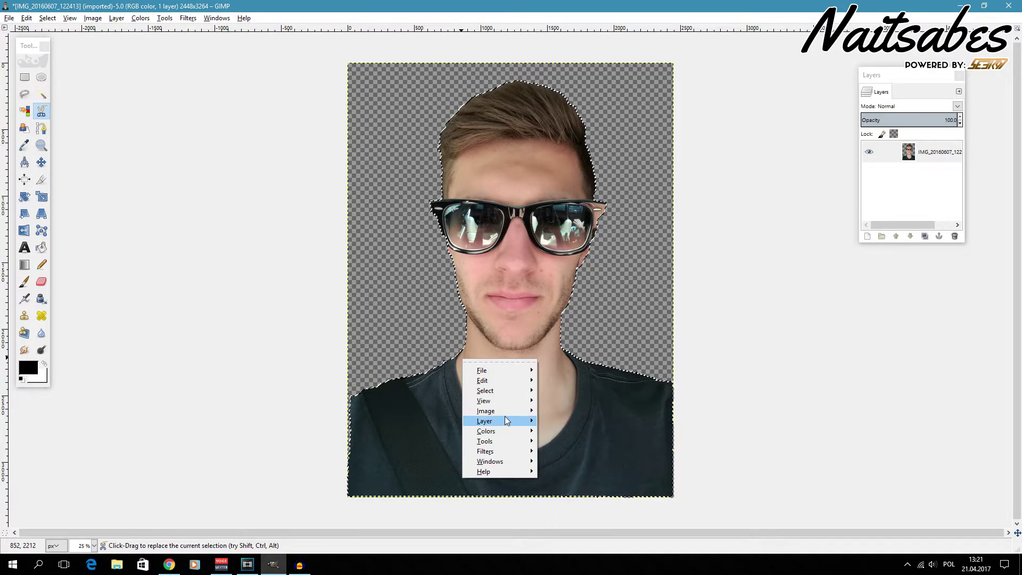
mouse_move(508, 386)
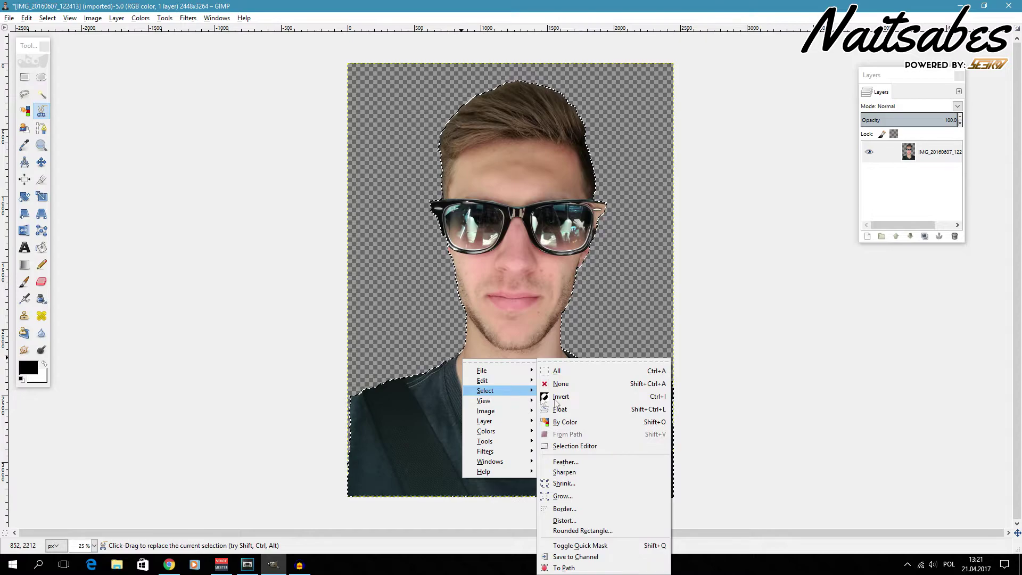
left_click(563, 496)
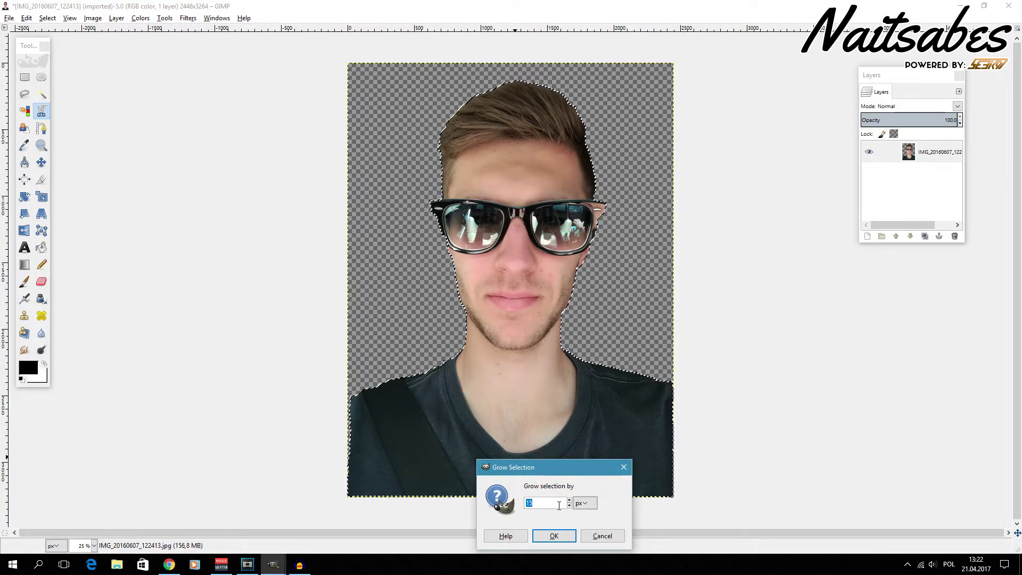
left_click(555, 536)
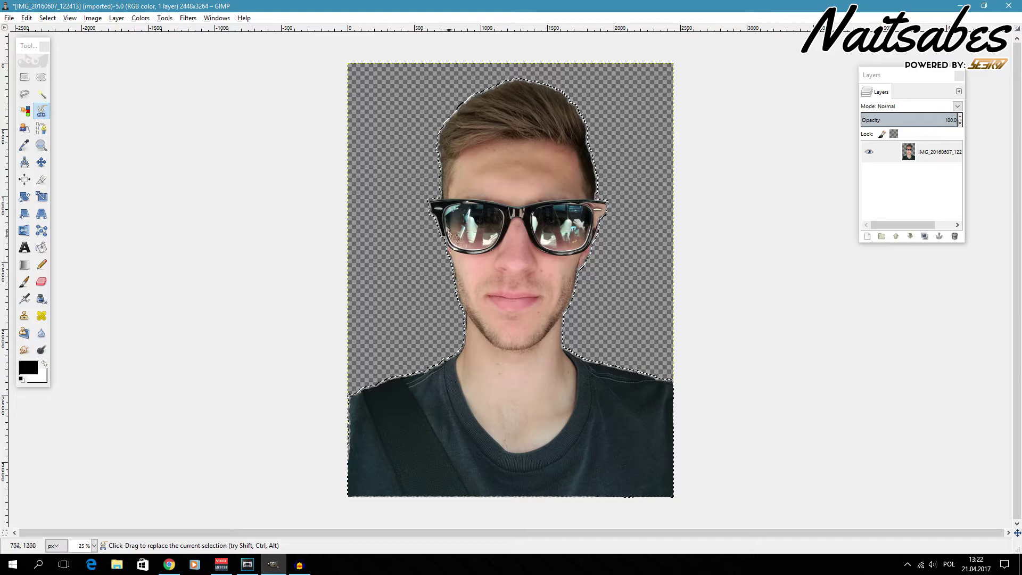
- Create a new 2448 × 3264 px layer filled with white and place it below the photo layer
right_click(908, 176)
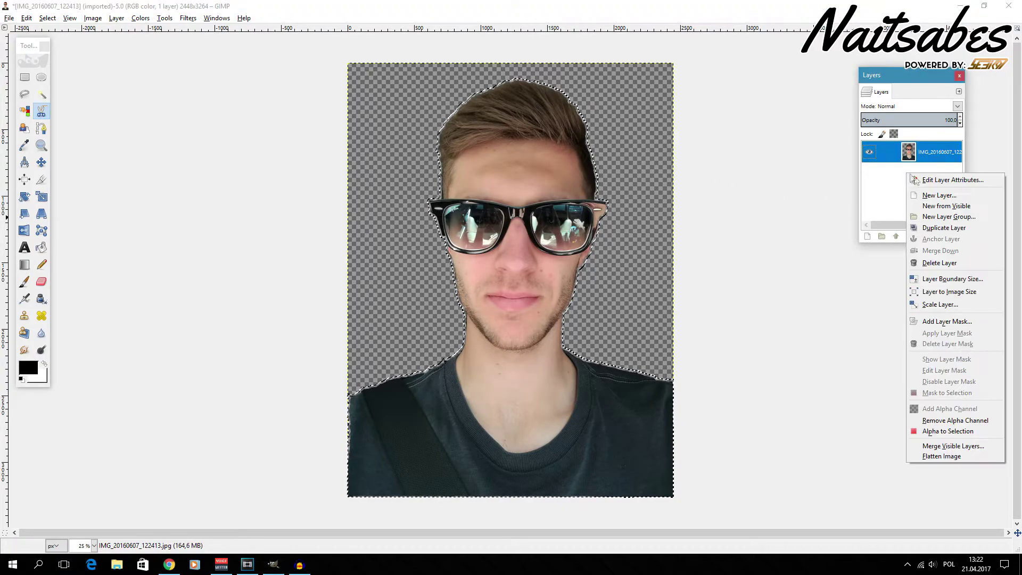
left_click(952, 197)
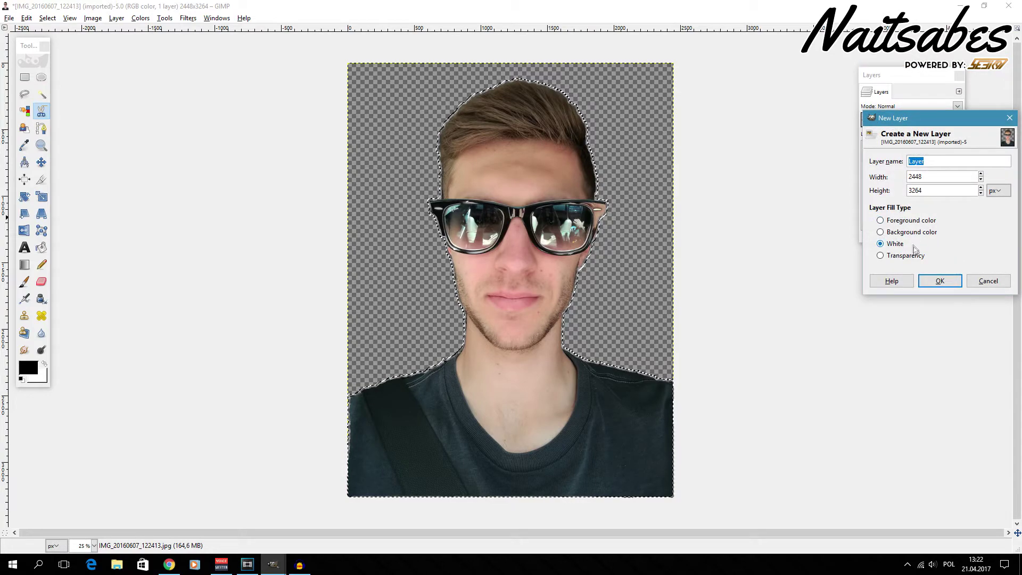
left_click(940, 281)
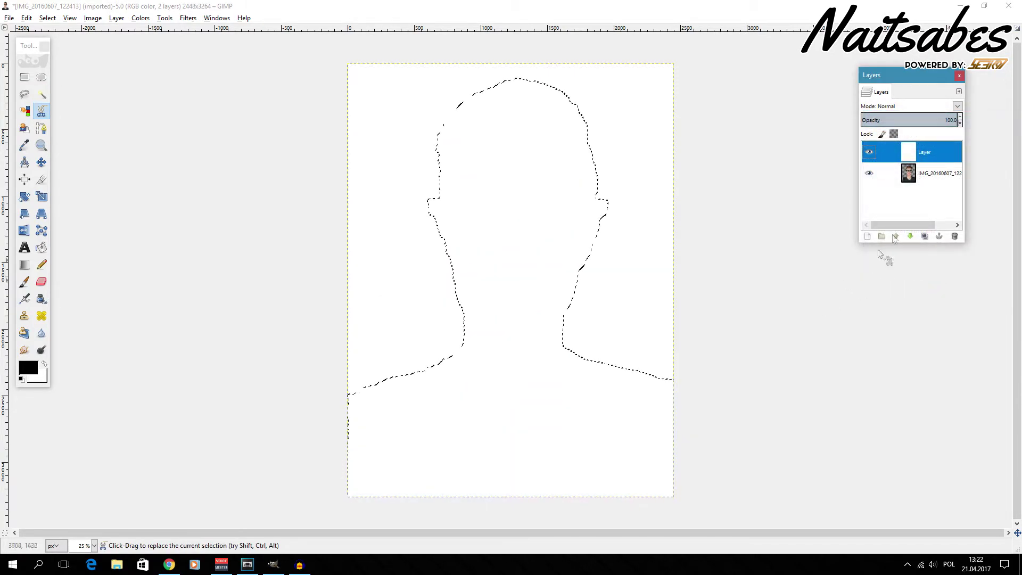
left_click_drag(928, 192, 927, 192)
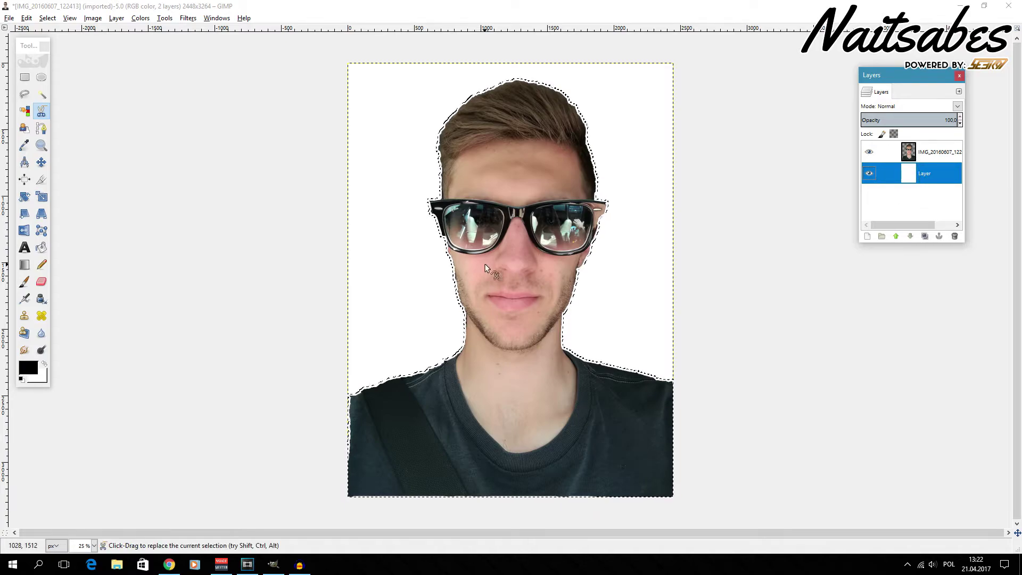
- Invert the selection and clear the white layer outside the man's enlarged outline to transparency
right_click(589, 341)
left_click(563, 347)
right_click(563, 348)
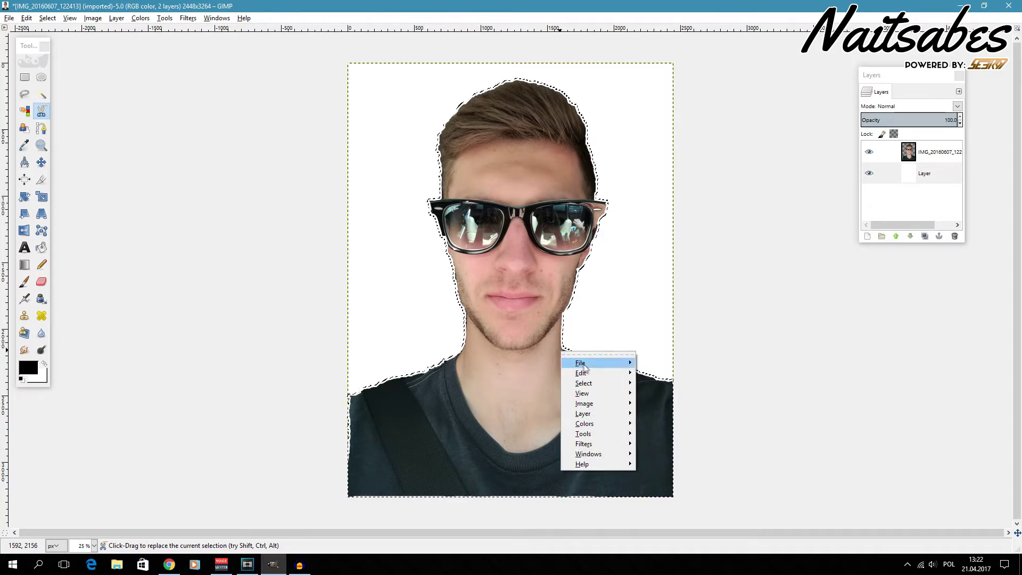
mouse_move(592, 372)
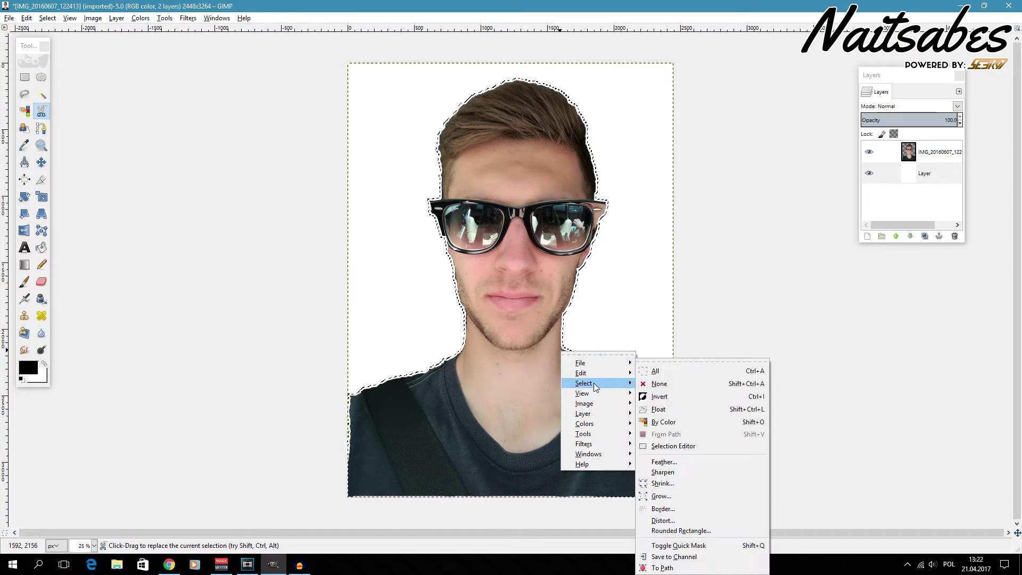
left_click(652, 398)
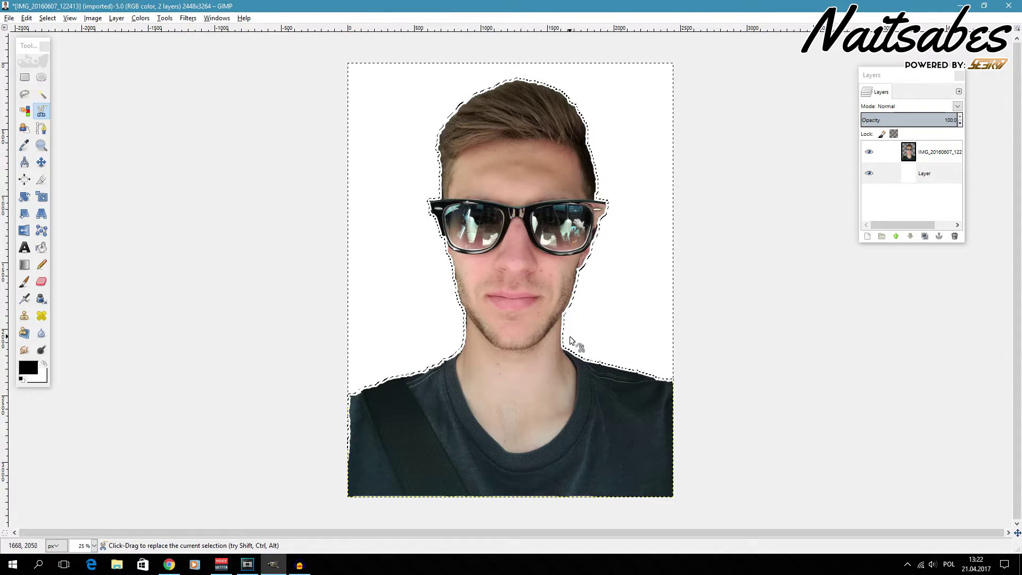
right_click(623, 272)
mouse_move(644, 293)
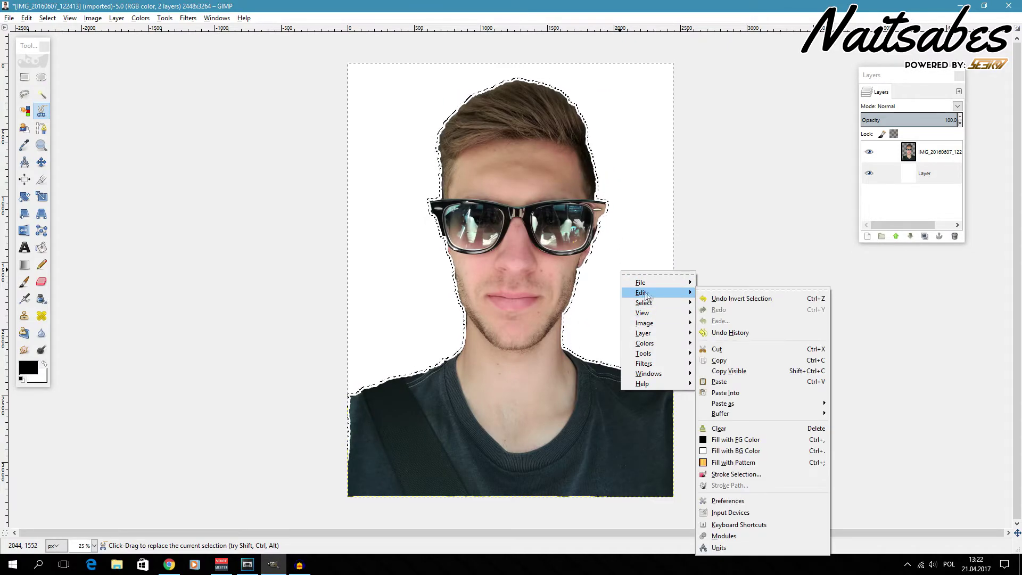
left_click(749, 429)
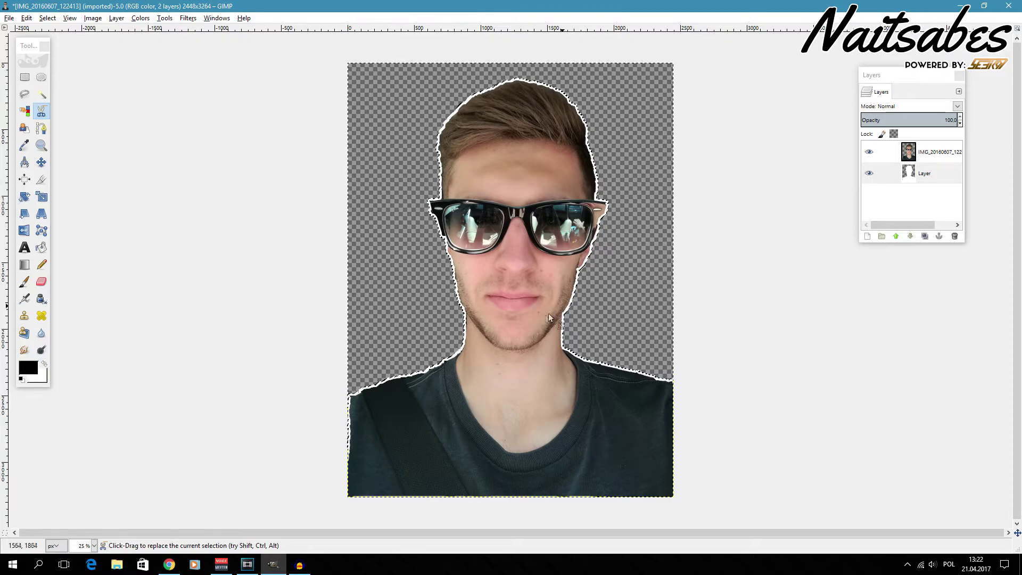
- Export the image to the DESKTOP folder as cutout.png, keeping the PNG options with compression level 9
left_click(9, 17)
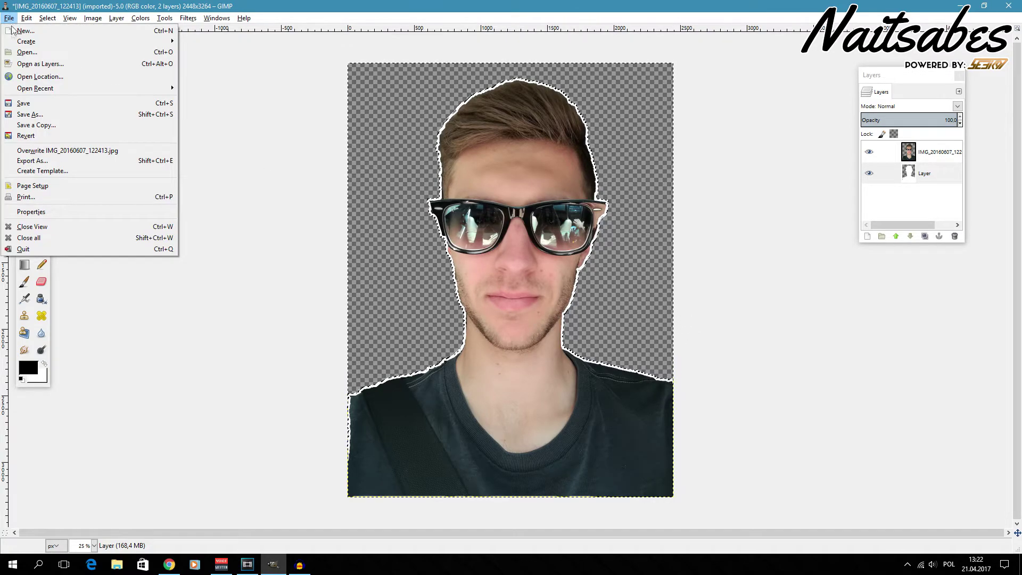
left_click(35, 160)
left_click(407, 121)
left_click_drag(402, 118, 390, 122)
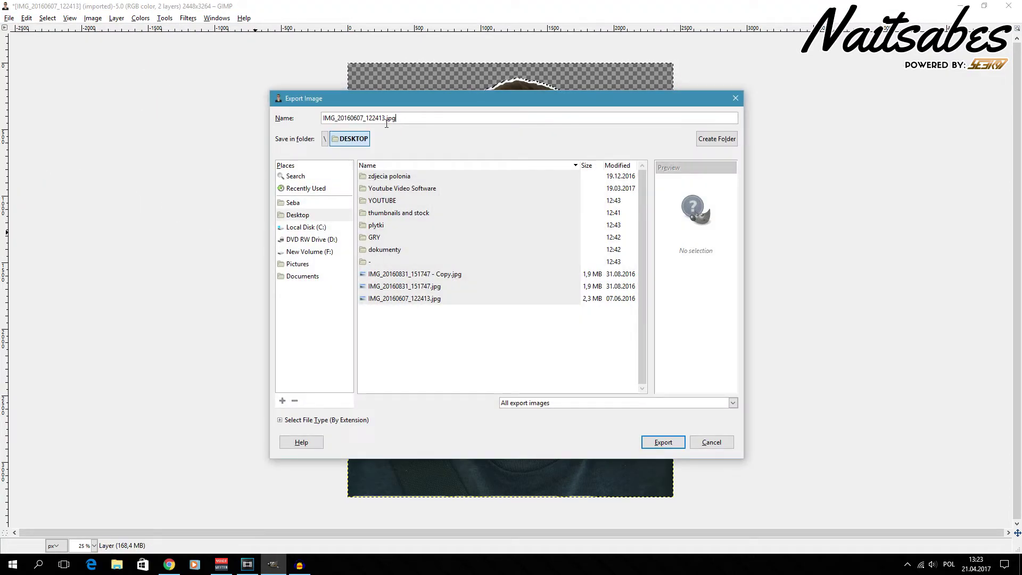
double_click(386, 117)
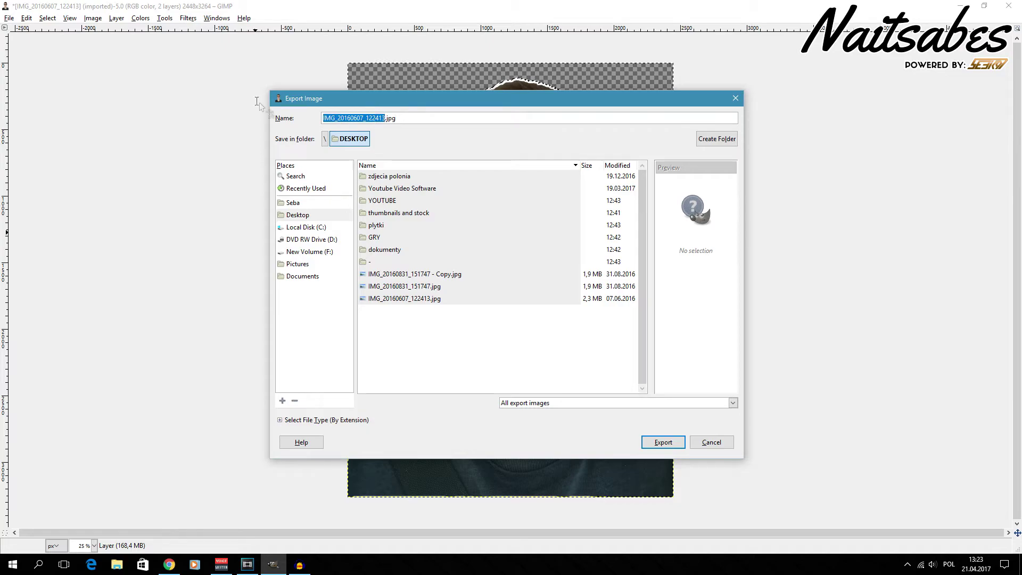
type("cutout.png")
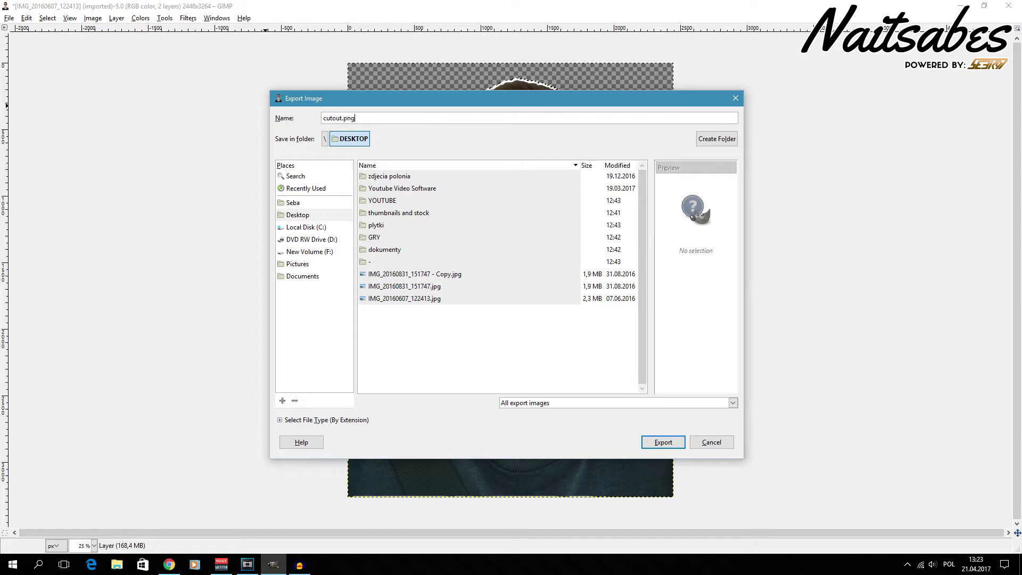
left_click(665, 446)
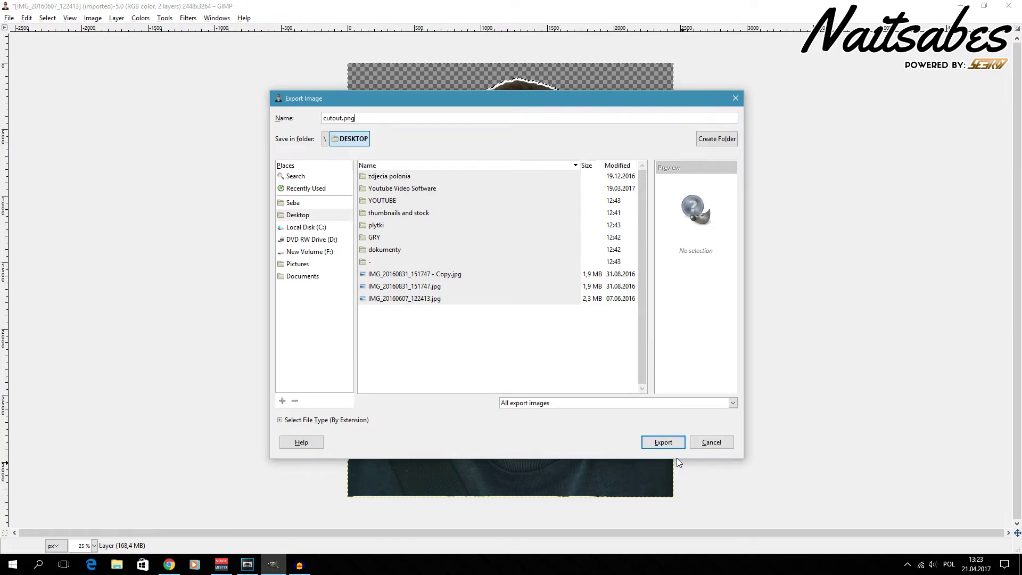
left_click(673, 449)
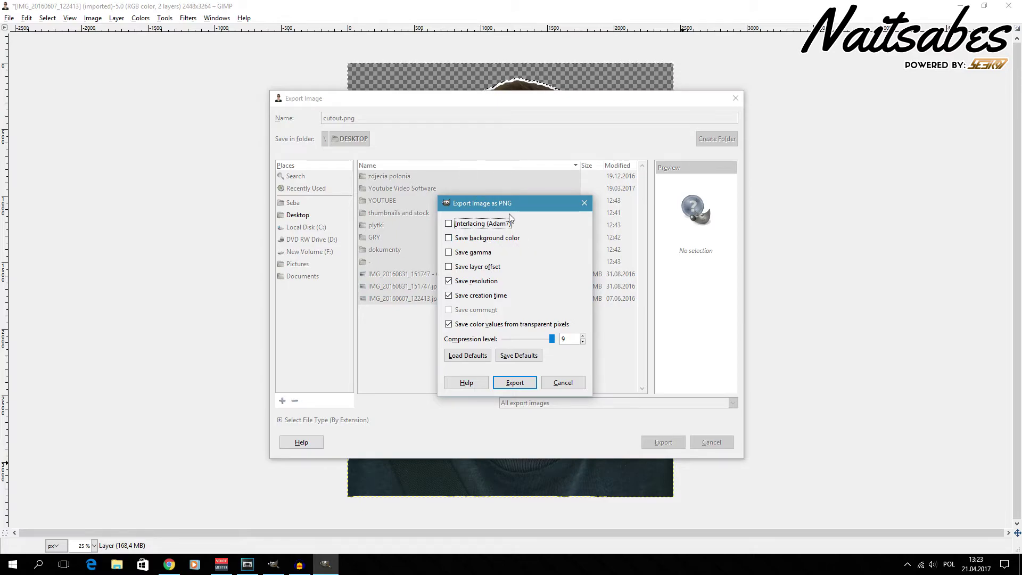
left_click(514, 382)
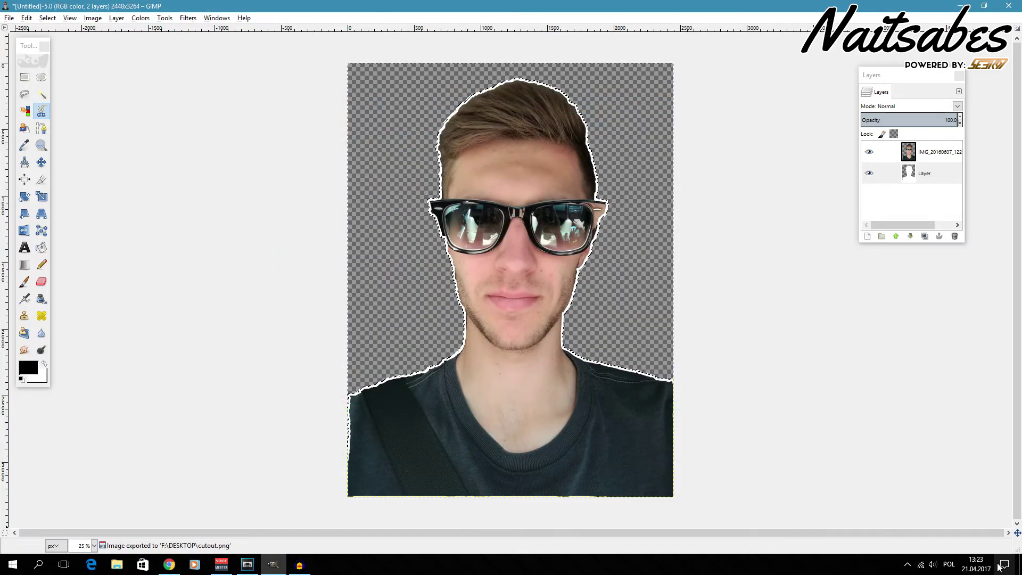
- Switch to the desktop, move the cutout file away from the other icons and check the exported image in the photo viewer
left_click(1020, 564)
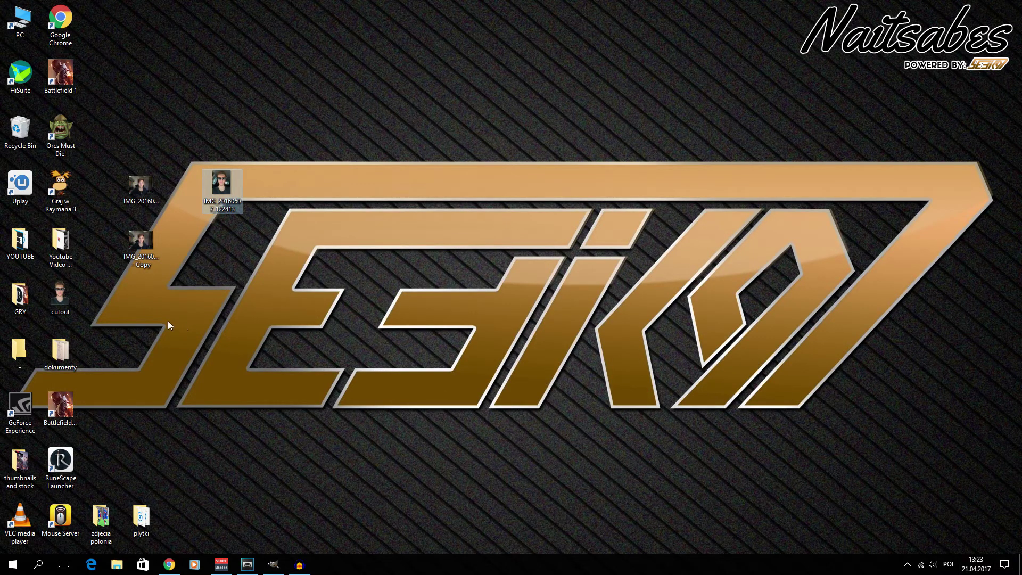
left_click(71, 296)
left_click_drag(260, 306, 260, 306)
double_click(260, 306)
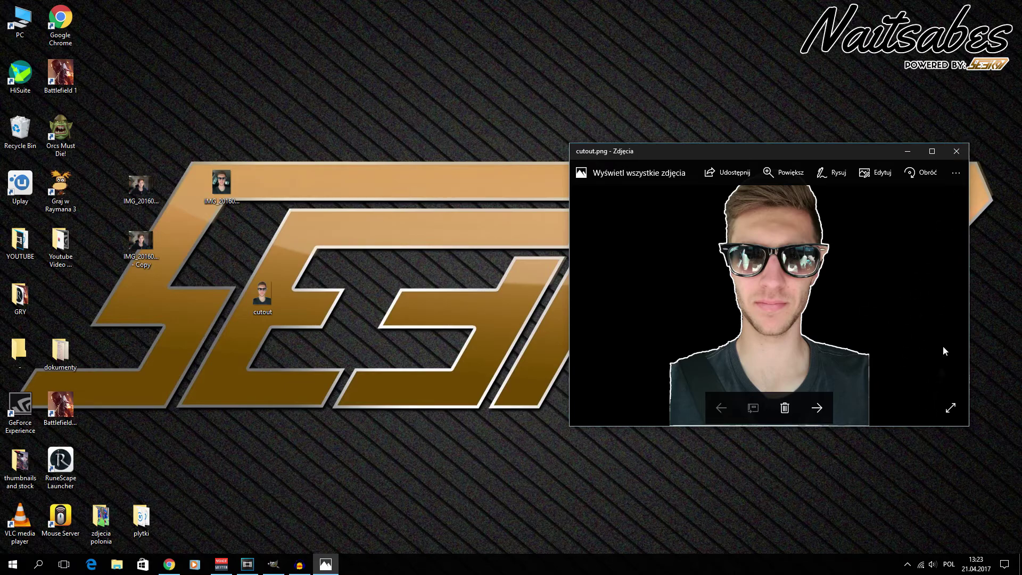
left_click(957, 151)
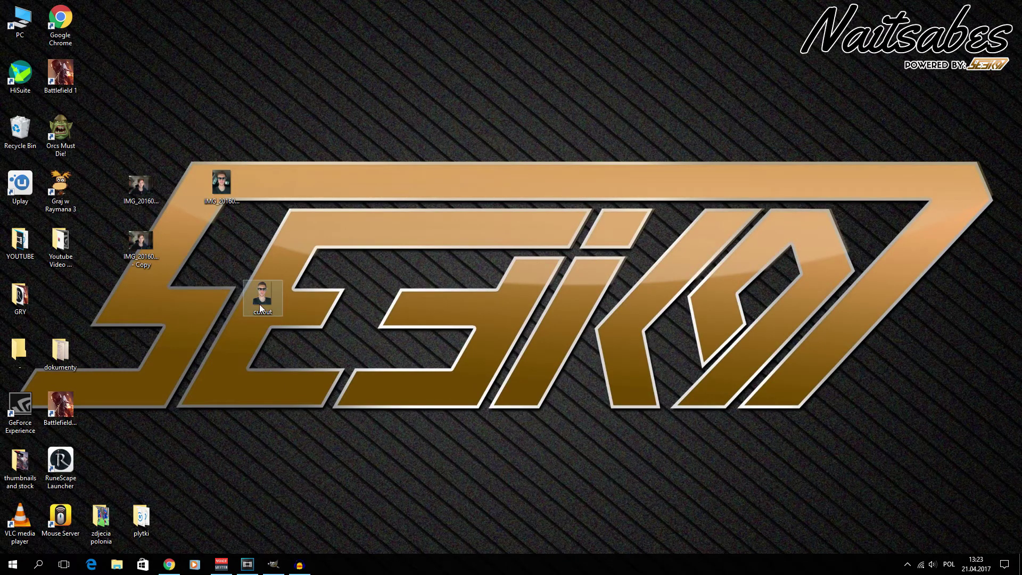